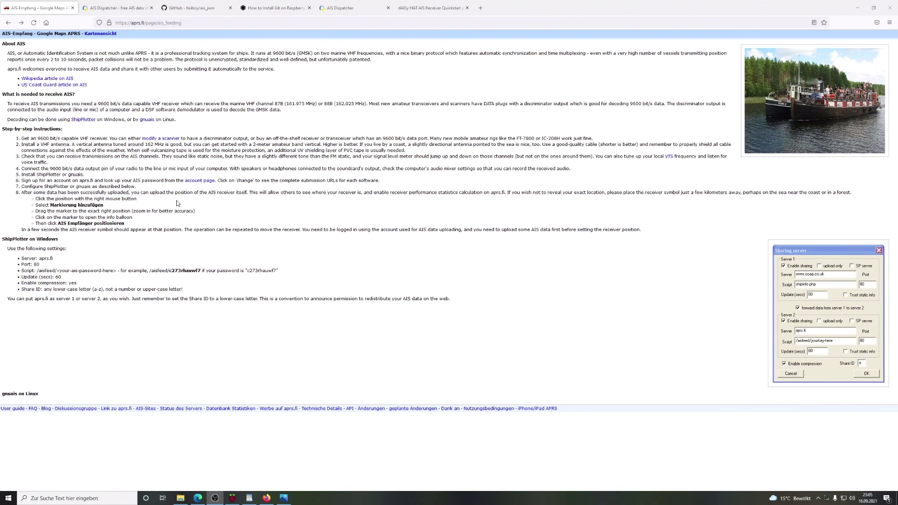
View the saved screenshot of the aprs.fi account page showing the AIS password entry, and return to the AIS feeding instructions.
click(284, 497)
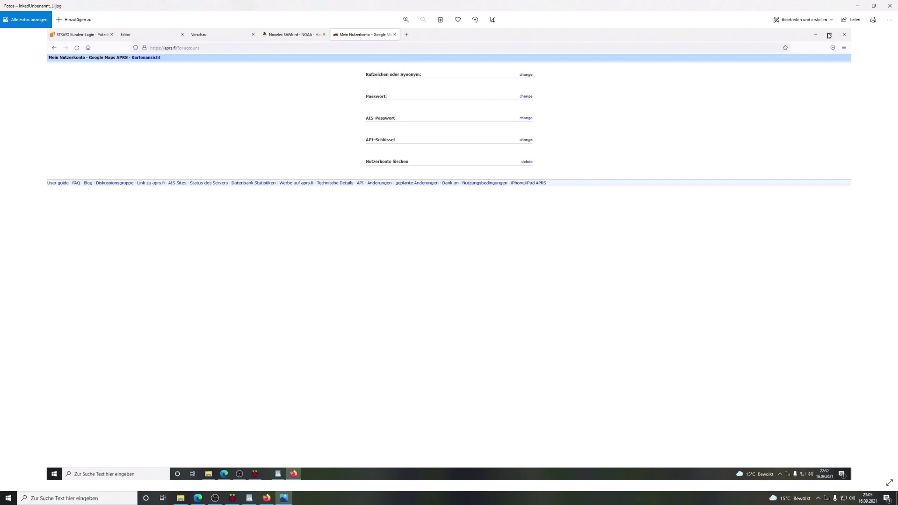
click(863, 9)
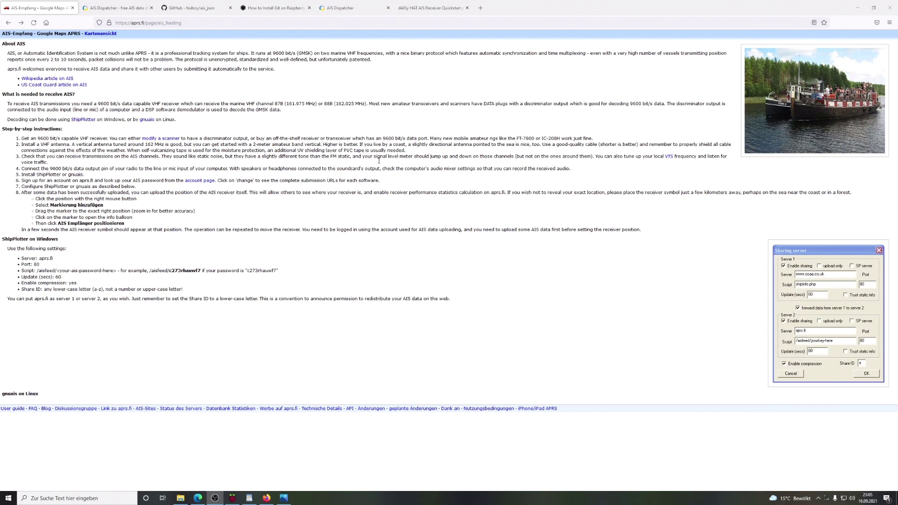
click(283, 498)
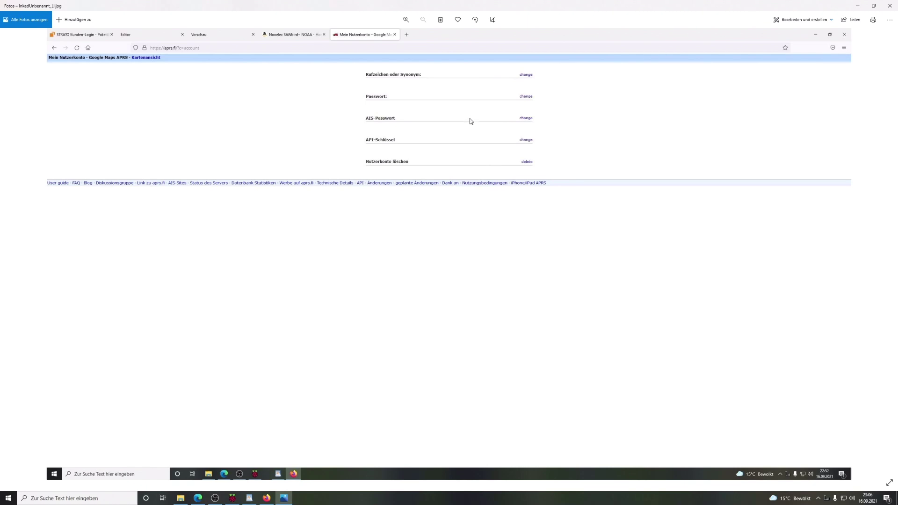
click(858, 7)
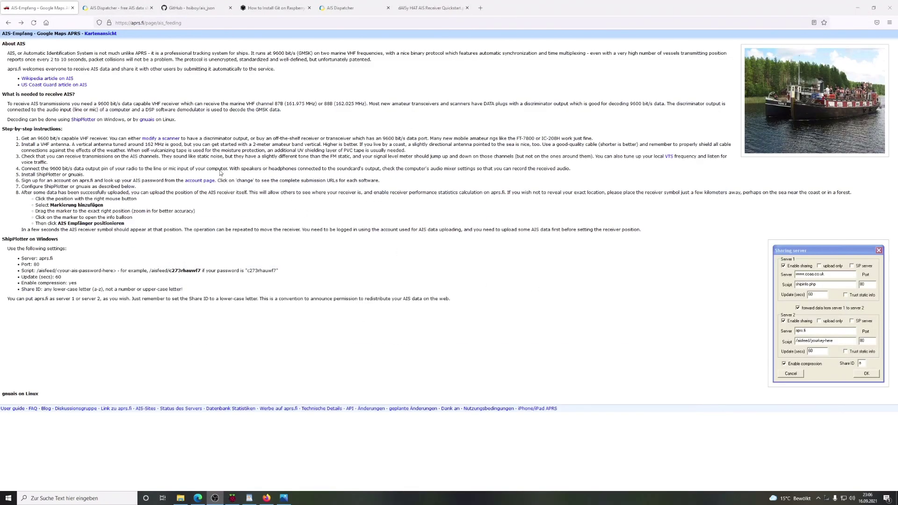
Review the AISHub dispatcher description and the README and file list of the hsiboy/ais_json repository on GitHub.
click(116, 8)
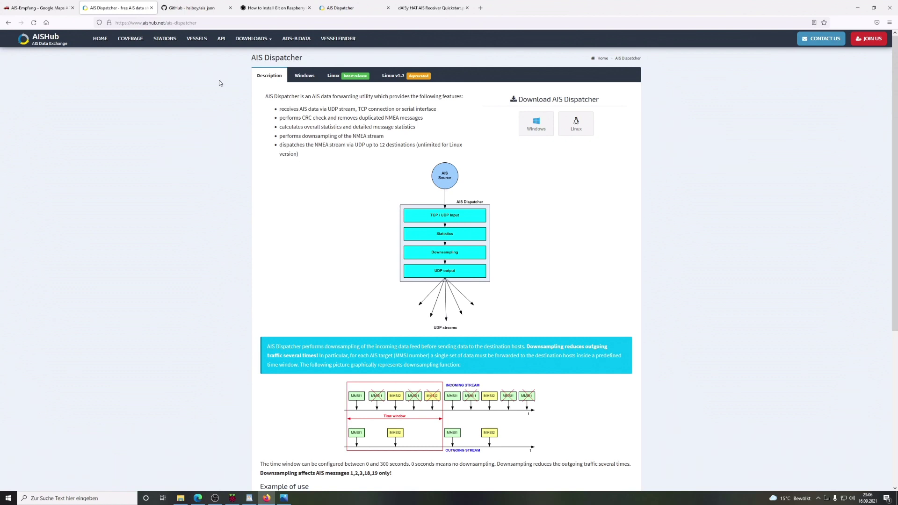
click(194, 9)
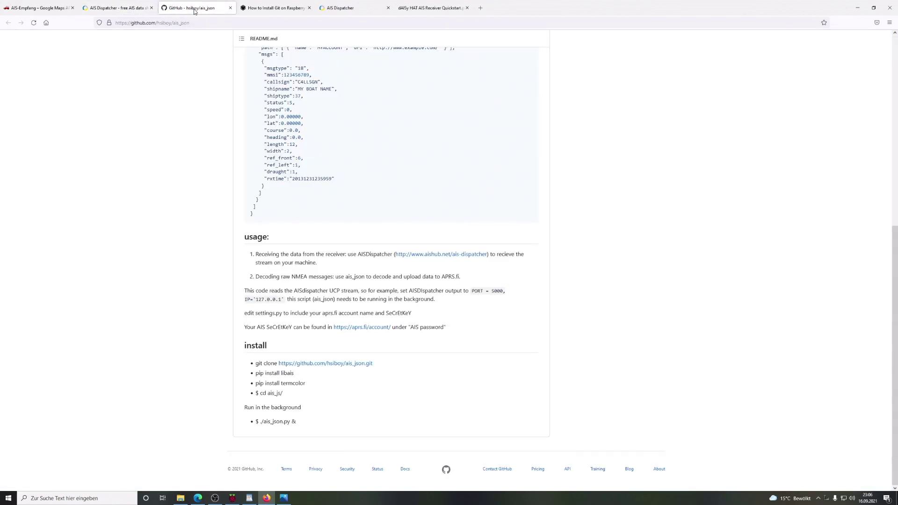
scroll(302, 186, up, 7)
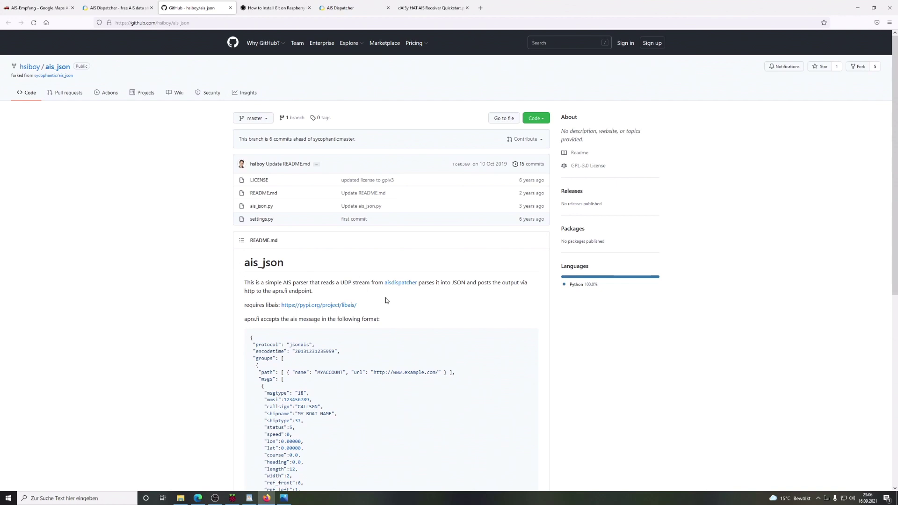
scroll(386, 300, down, 3)
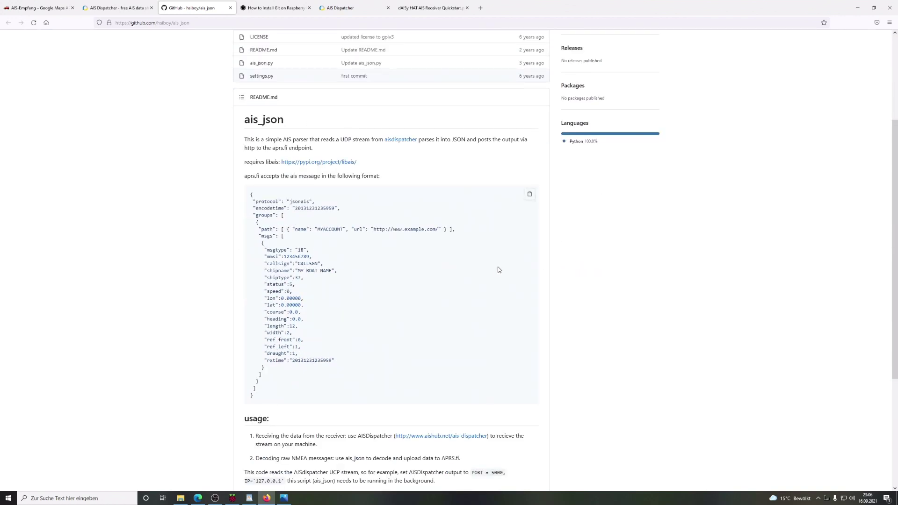
scroll(499, 270, up, 2)
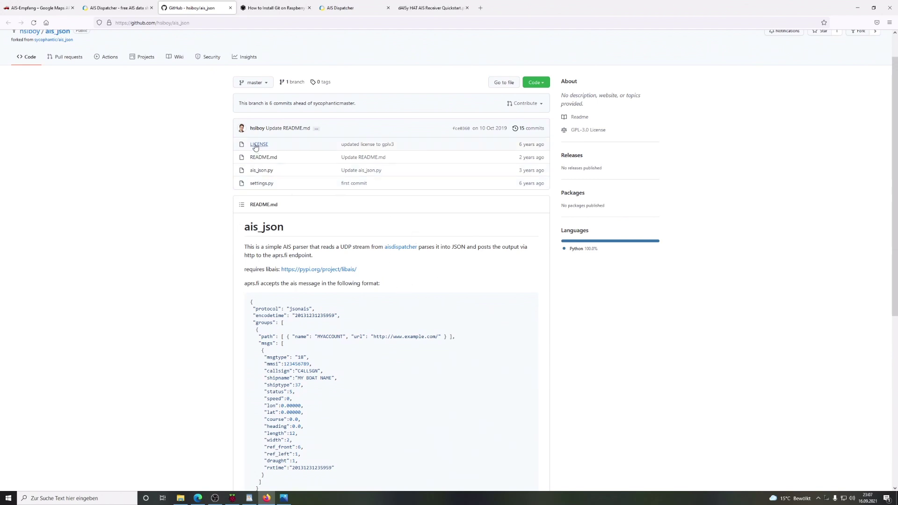
Open the Linux installation instructions for AIS Dispatcher on the AISHub site.
click(138, 11)
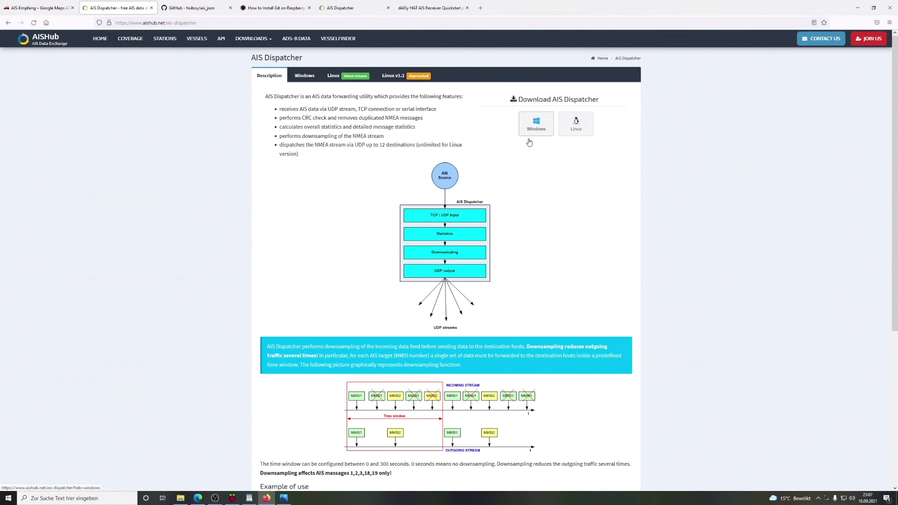
click(578, 125)
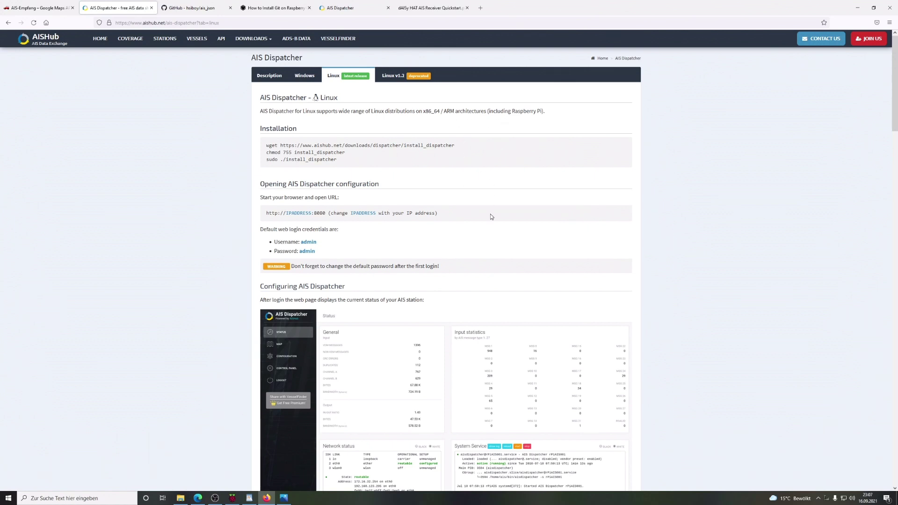
Switch to Raspberry Pi Imager, view the other Raspberry Pi OS images on offer, and close it without choosing one.
click(233, 497)
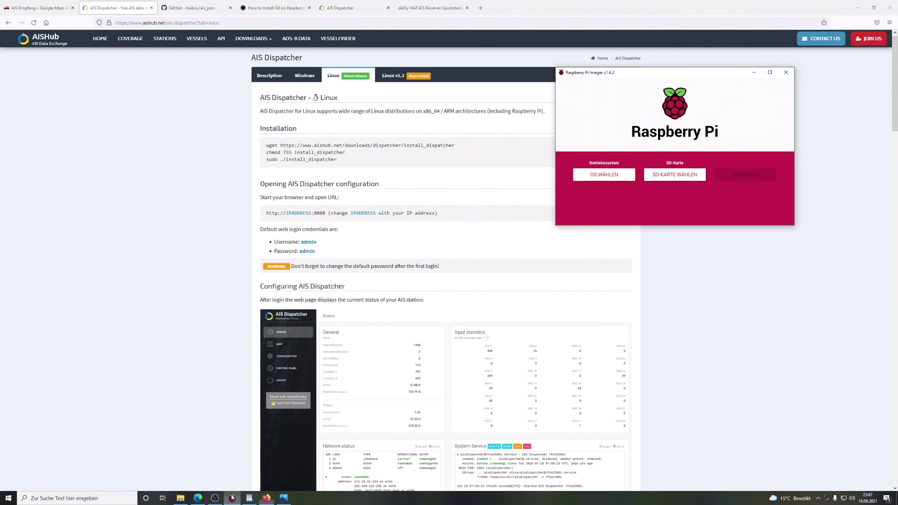
drag(694, 76, 558, 110)
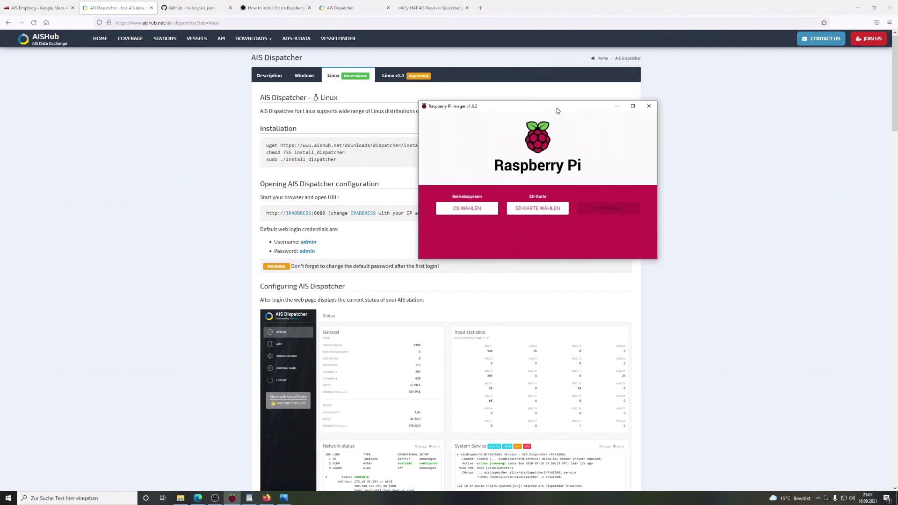
click(467, 208)
scroll(513, 186, down, 5)
scroll(514, 186, up, 5)
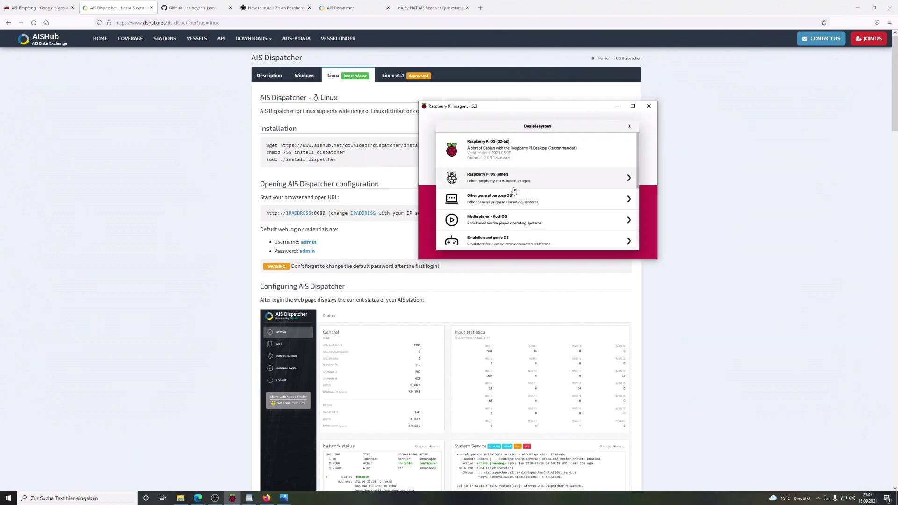
click(623, 181)
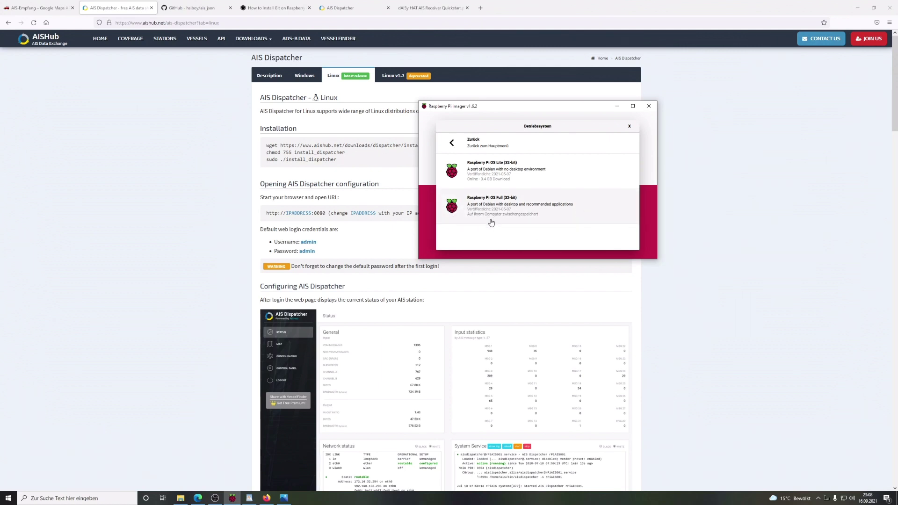
click(629, 128)
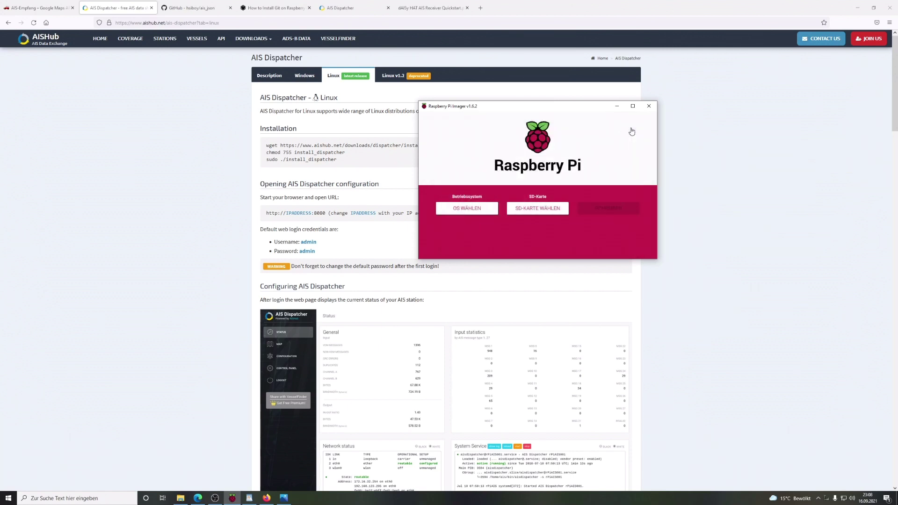
click(648, 106)
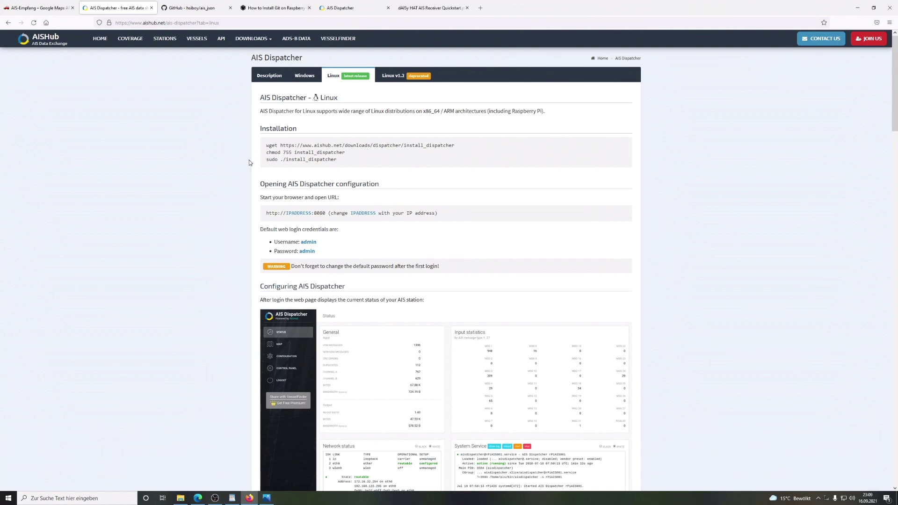
Examine the wget, chmod 755 and sudo install_dispatcher commands and the rest of the Linux setup instructions.
drag(266, 146, 457, 146)
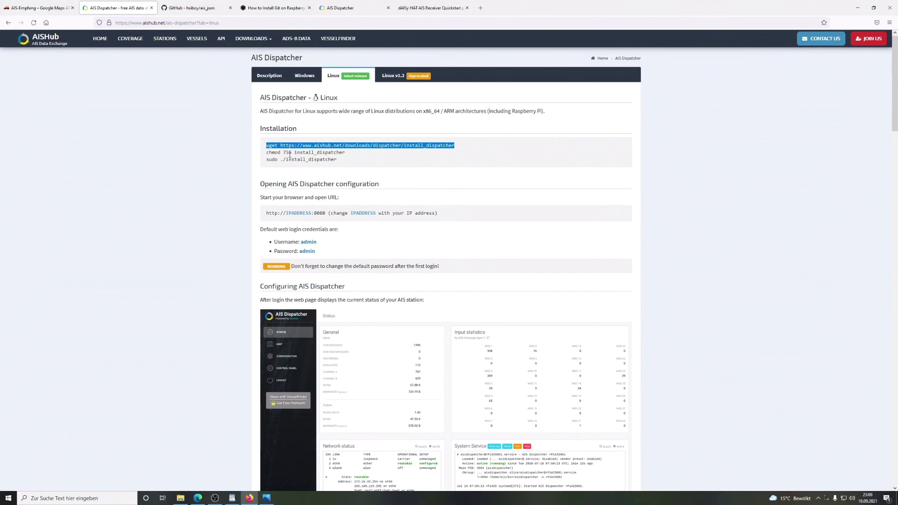
drag(265, 153, 339, 163)
drag(266, 159, 371, 170)
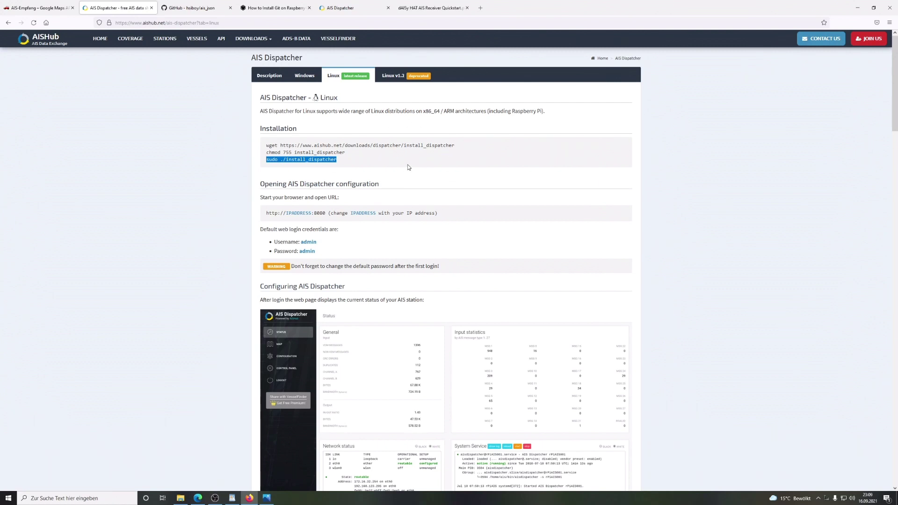
click(350, 166)
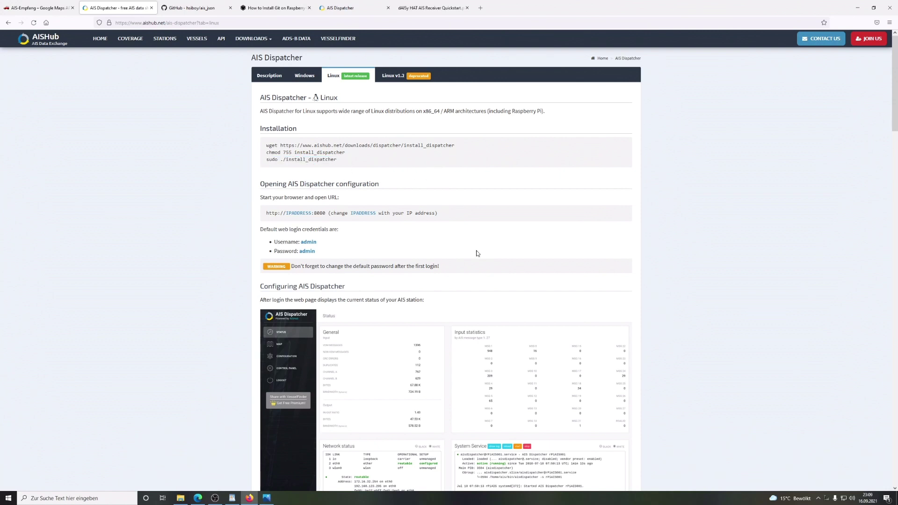
scroll(416, 262, down, 2)
scroll(392, 295, up, 2)
Go to the running AIS Dispatcher web interface and view the receiver station's surroundings on its map.
click(346, 8)
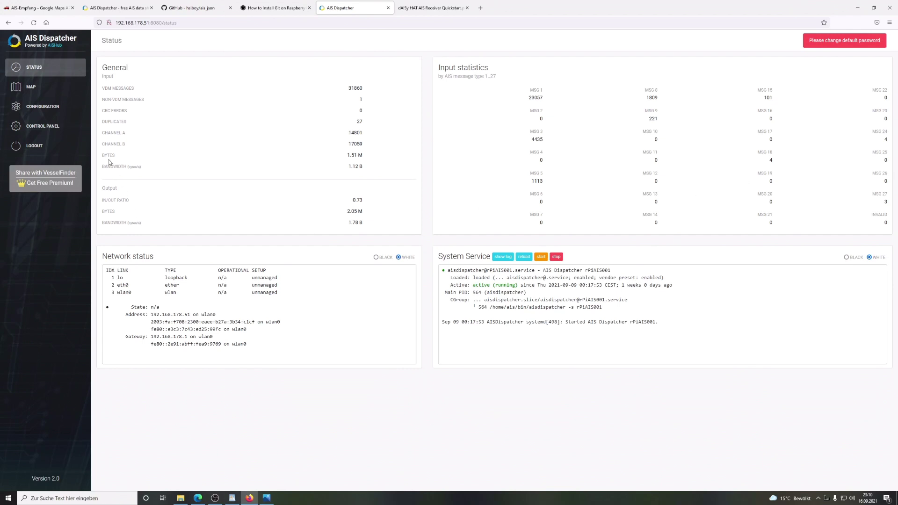
click(34, 90)
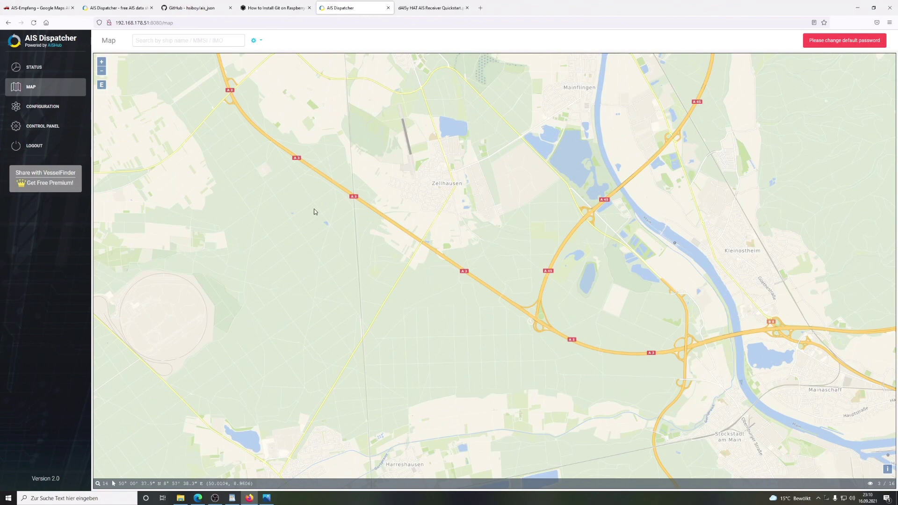
scroll(520, 338, down, 3)
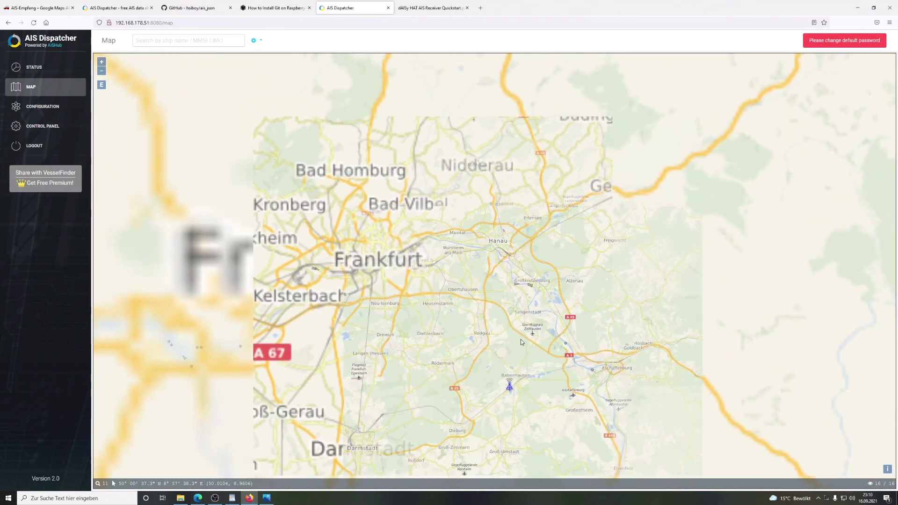
scroll(514, 379, up, 1)
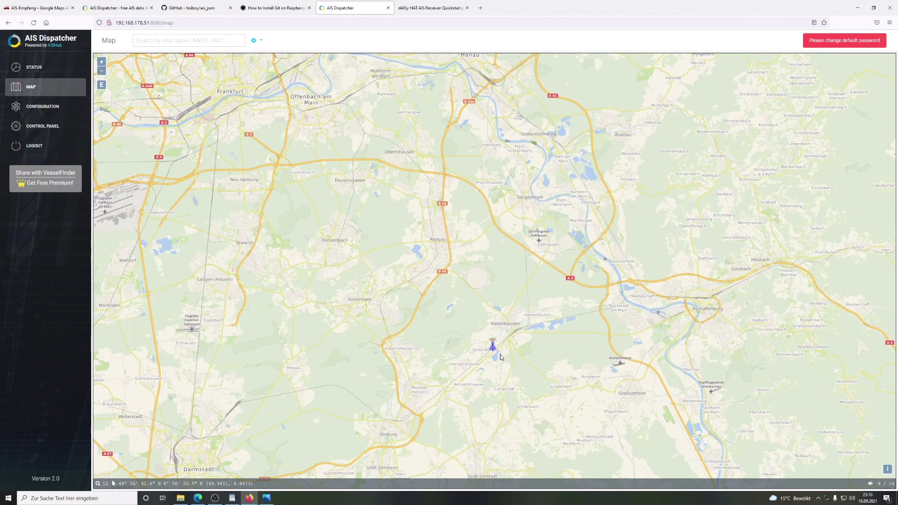
Examine the dispatcher's configuration, including the serial input device, the output host and port, and the station settings.
click(61, 114)
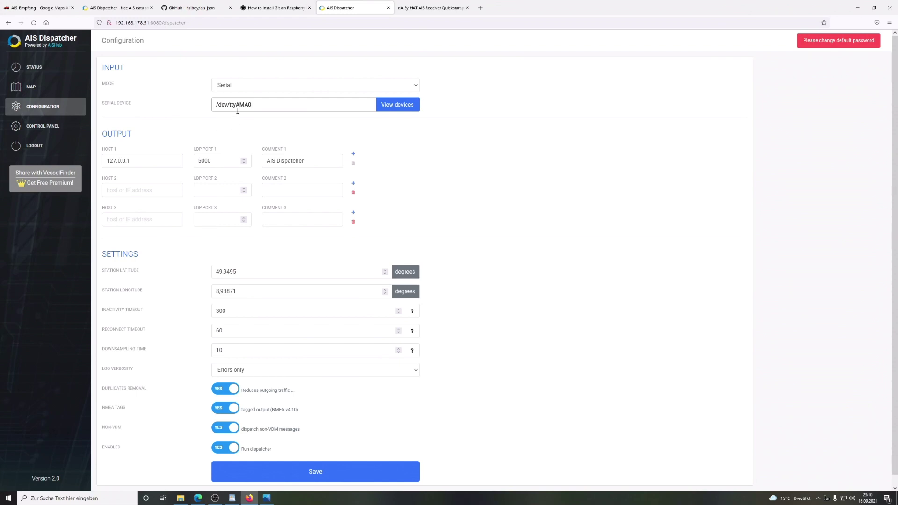
click(278, 105)
scroll(208, 255, down, 1)
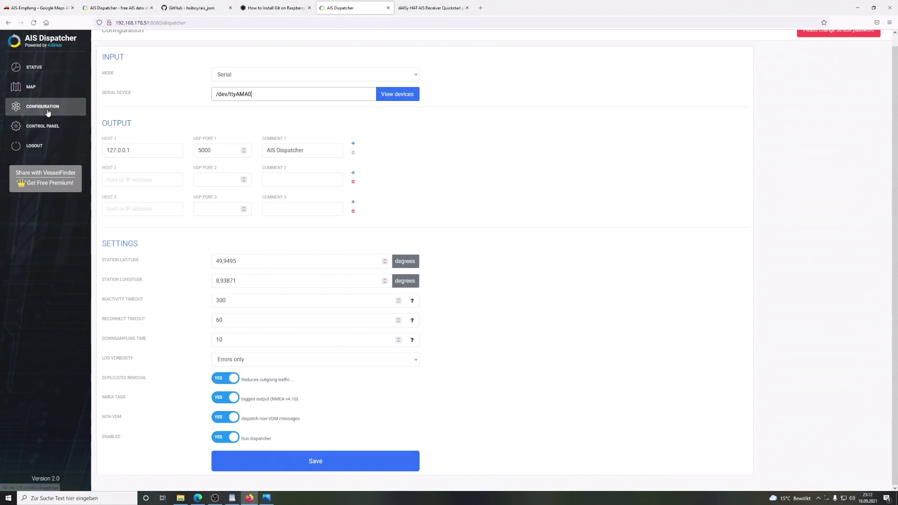
Check the dispatcher's status page and consult the serial port setup in the dAISy HAT quick start guide.
click(35, 69)
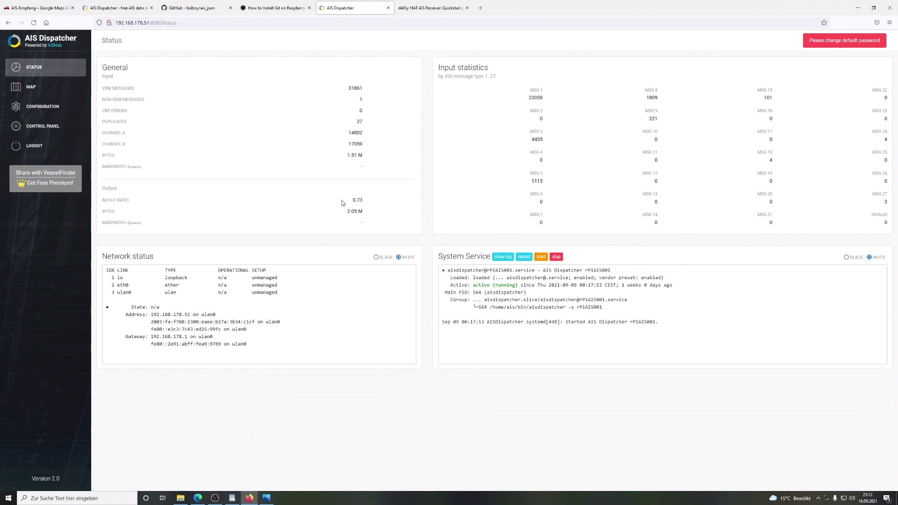
click(417, 14)
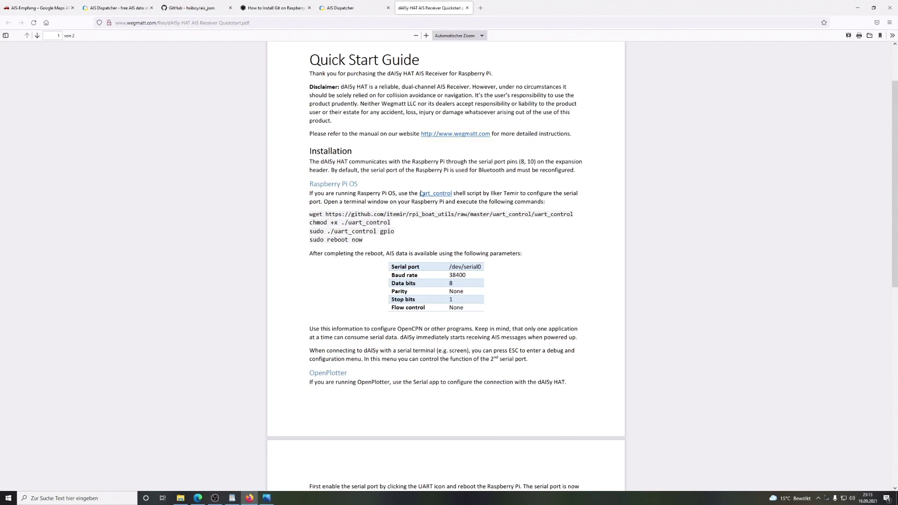
click(343, 9)
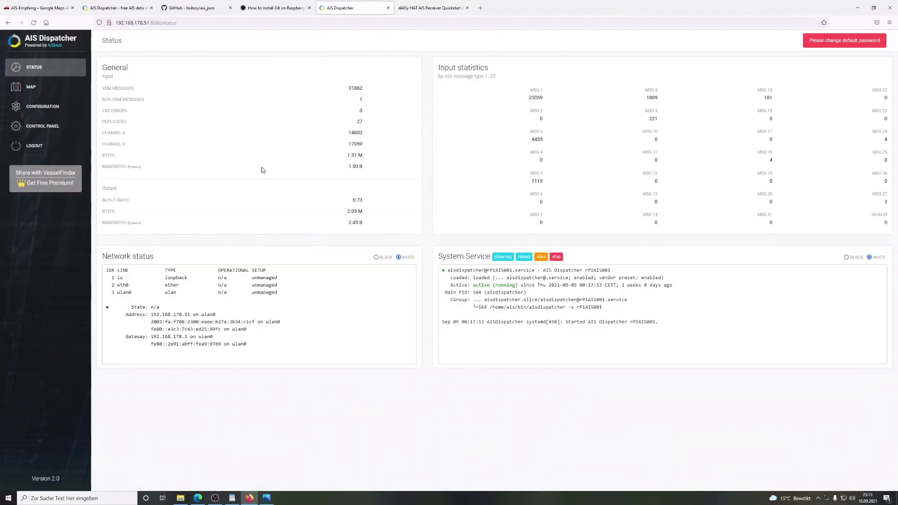
View the received vessels on the dispatcher map and inspect the details of the ship near Seligenstadt.
click(44, 87)
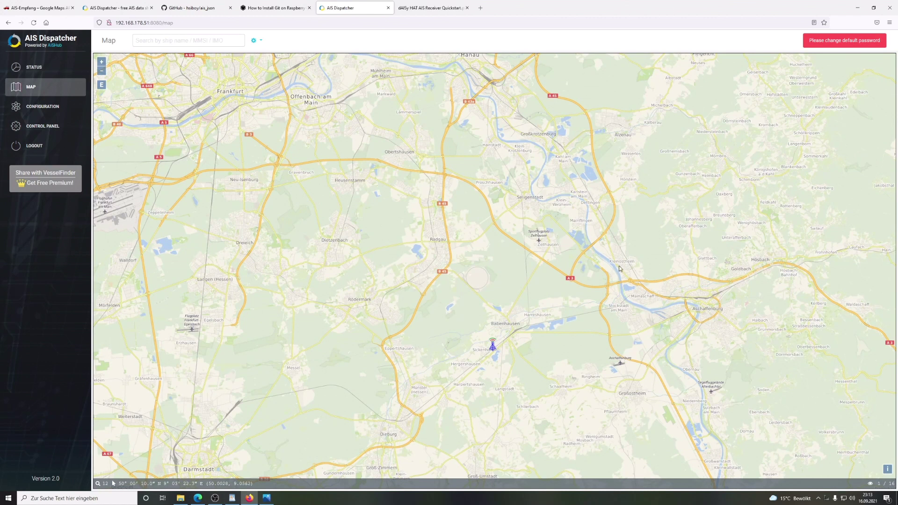
scroll(506, 271, down, 1)
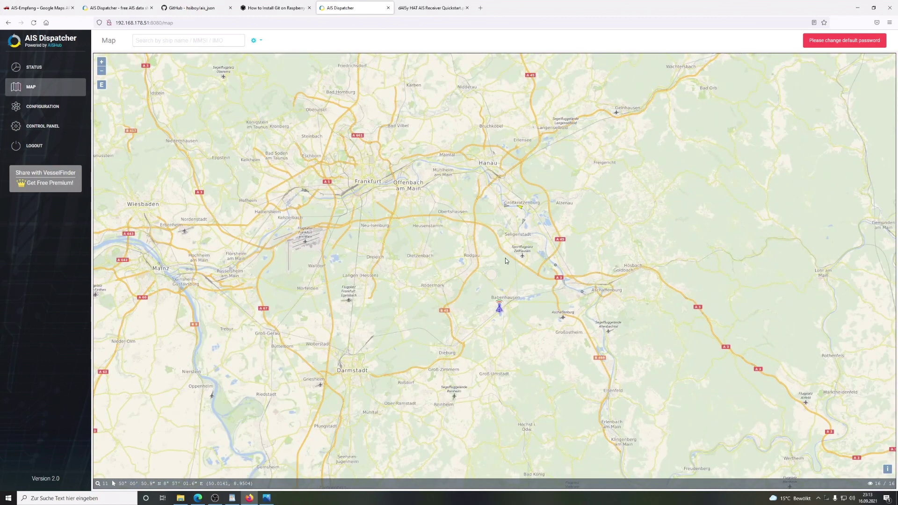
scroll(505, 259, down, 1)
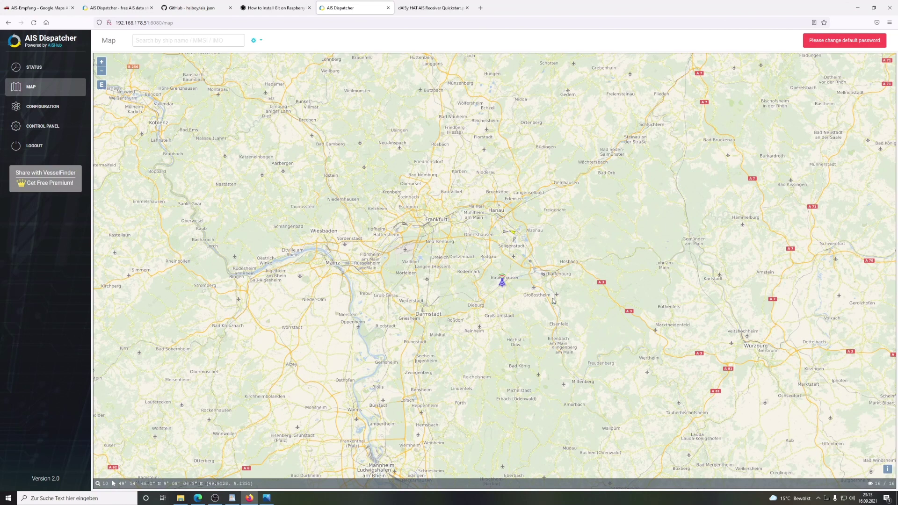
click(513, 240)
click(513, 240)
click(513, 239)
click(513, 240)
click(514, 239)
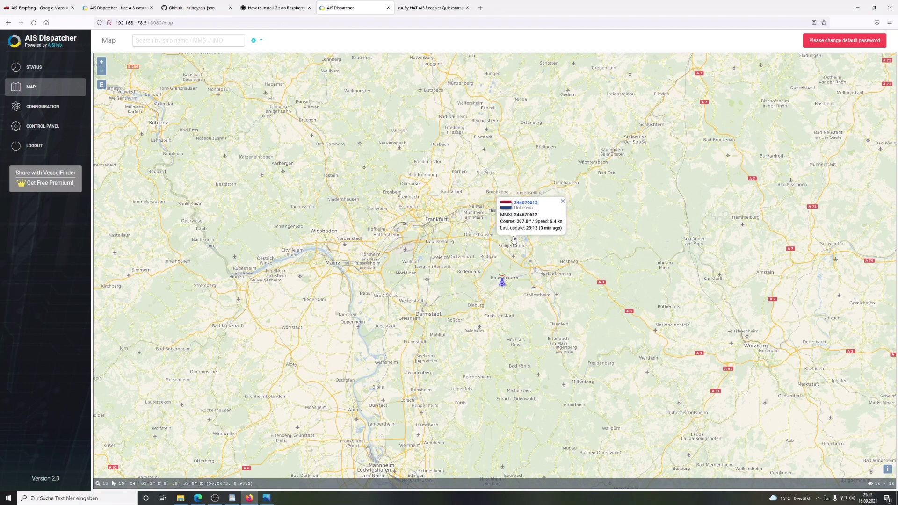
click(521, 264)
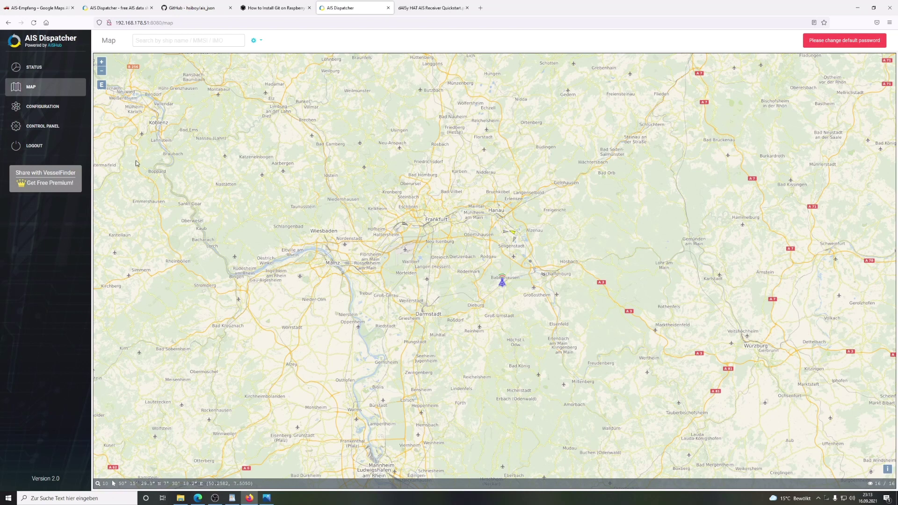
Review the dispatcher configuration and read the usage and install notes in the ais_json README on GitHub.
click(60, 113)
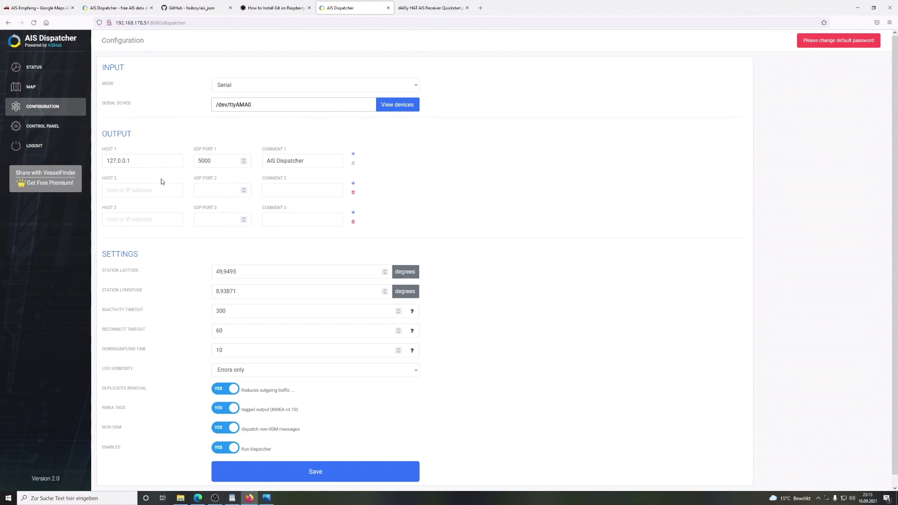
click(187, 10)
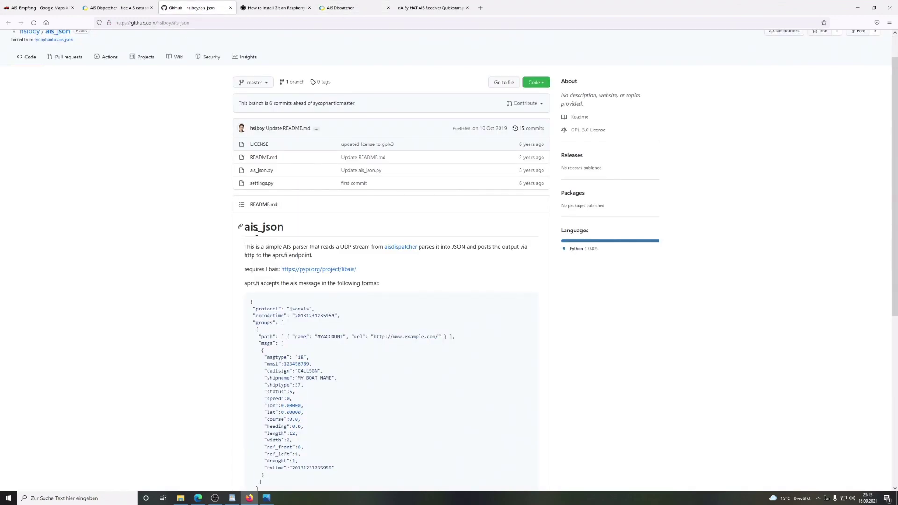
scroll(255, 236, down, 3)
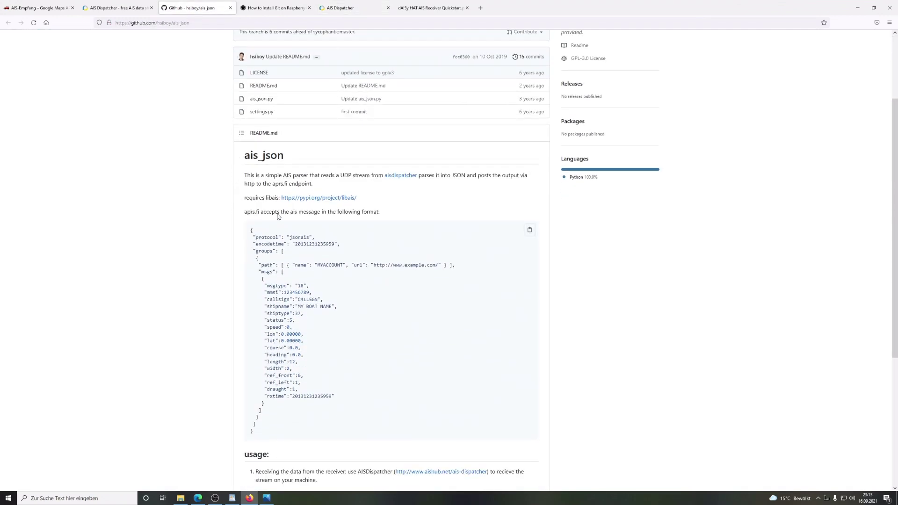
scroll(421, 154, up, 4)
scroll(414, 159, down, 6)
scroll(414, 161, down, 6)
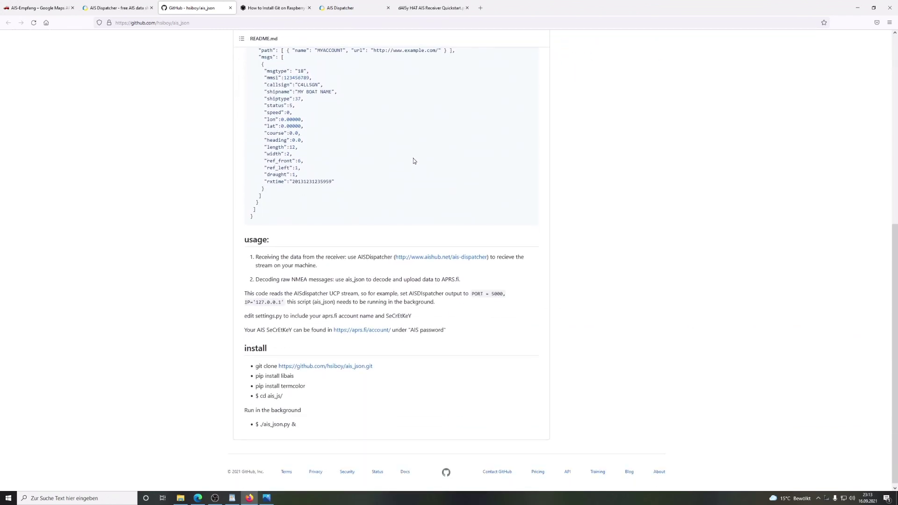
scroll(413, 160, down, 1)
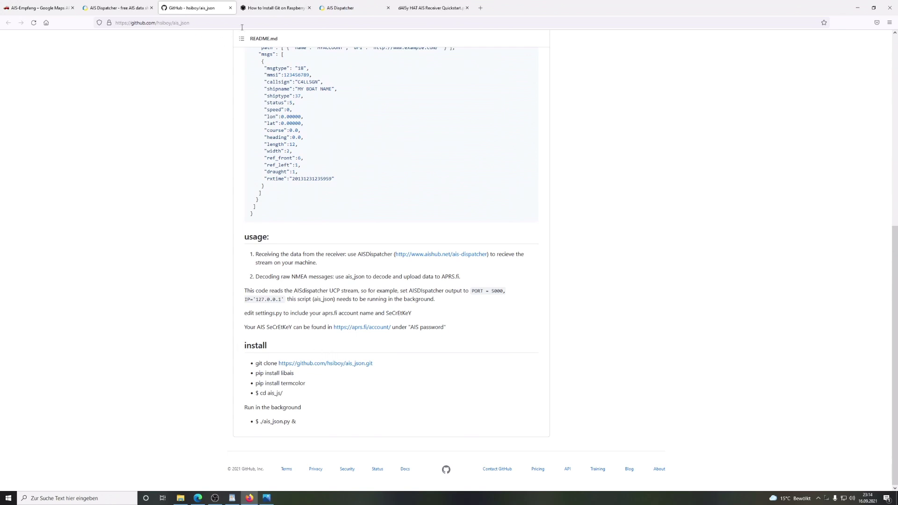
Look up the commands for installing Git on the Raspberry Pi and verifying its version in the Linuxize article.
click(256, 8)
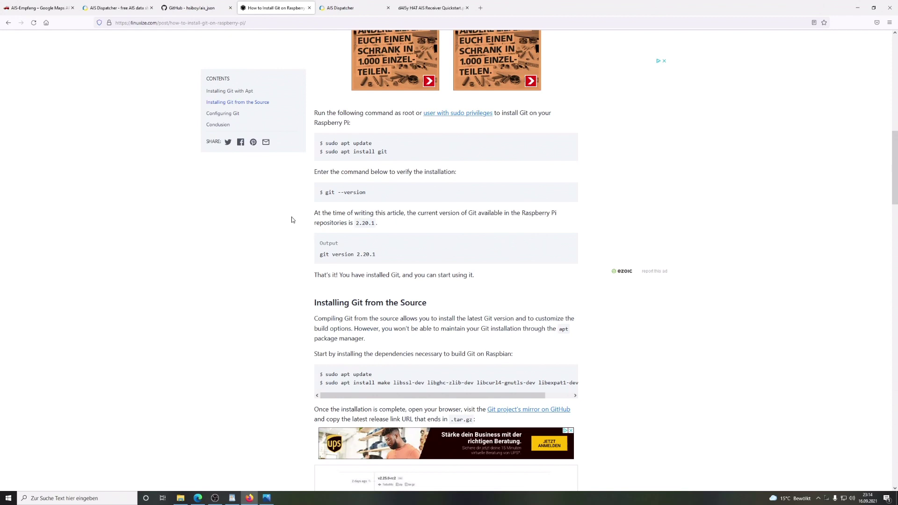
scroll(292, 219, up, 1)
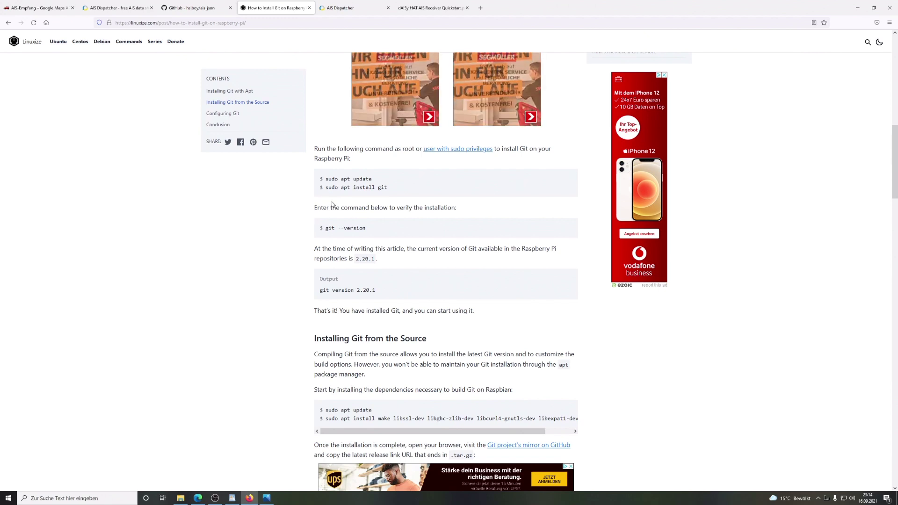
mouse_move(332, 195)
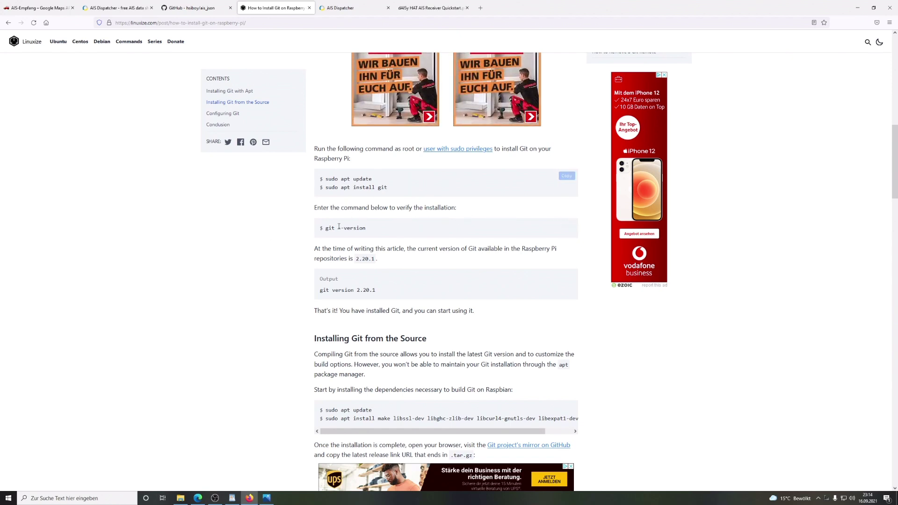
scroll(238, 163, up, 1)
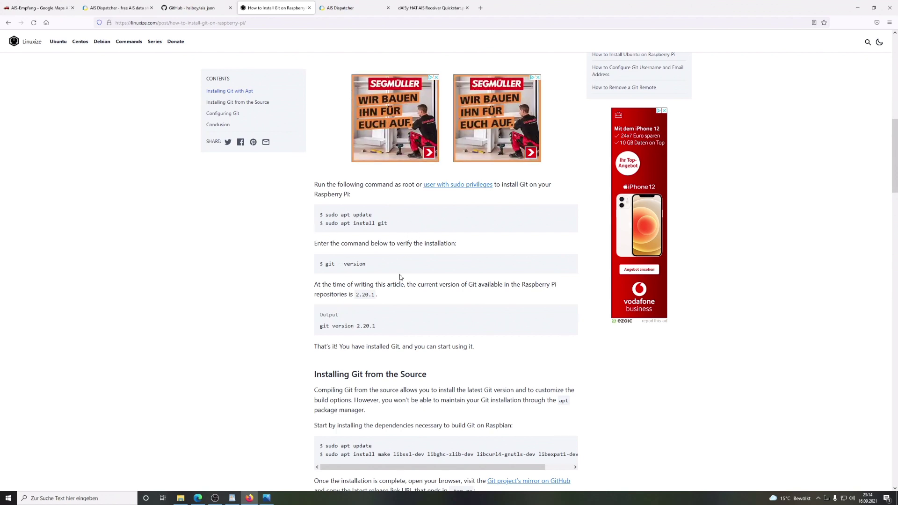
Go through the README's ais_json install commands, from git clone and the pip installs to running ais_json.py in the background.
click(192, 11)
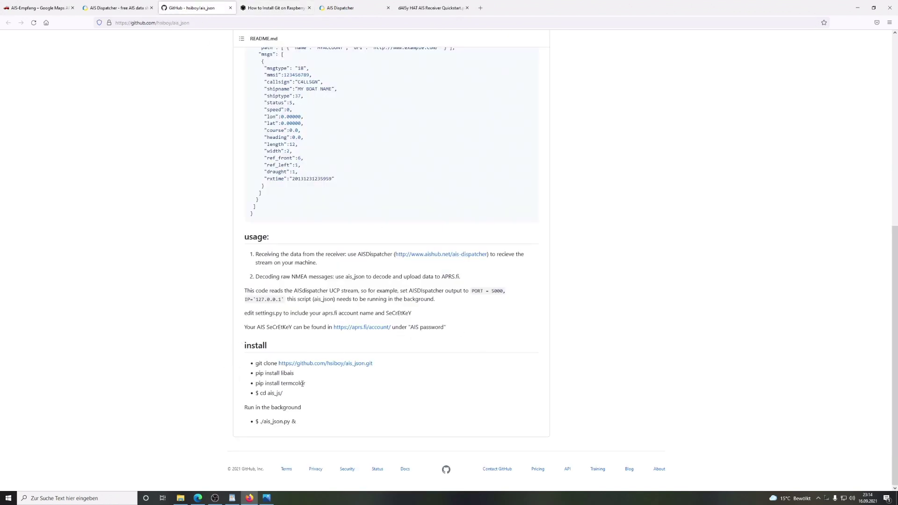
mouse_move(380, 363)
mouse_down()
mouse_move(264, 363)
mouse_move(279, 369)
mouse_up()
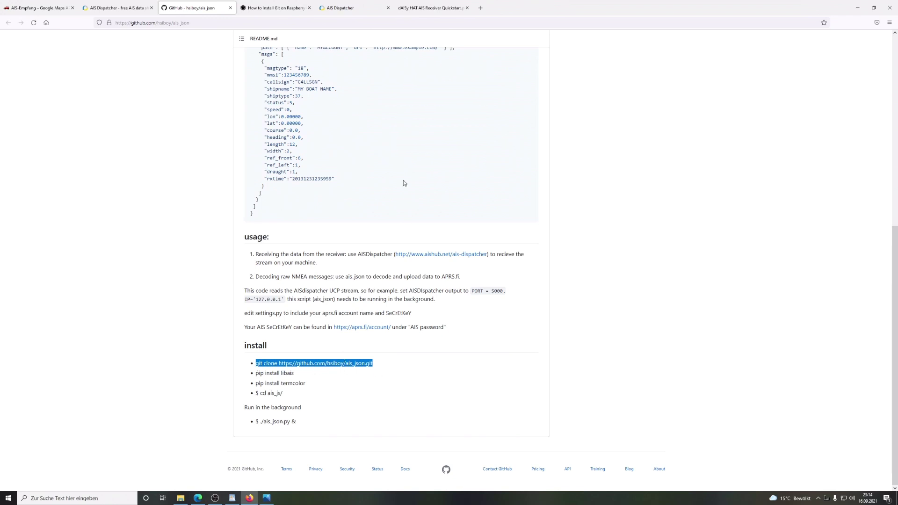
scroll(360, 330, up, 3)
scroll(360, 330, down, 3)
drag(305, 378, 254, 380)
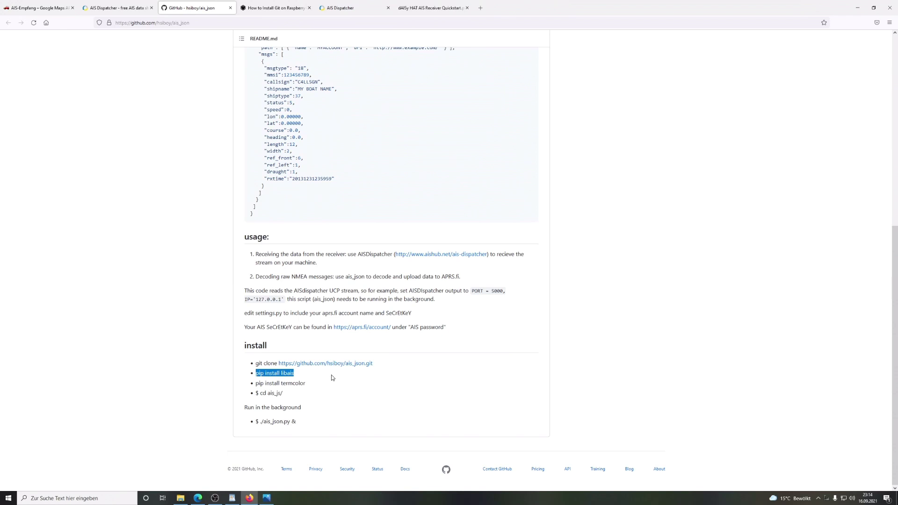
drag(322, 387, 257, 384)
click(250, 393)
drag(292, 395, 256, 398)
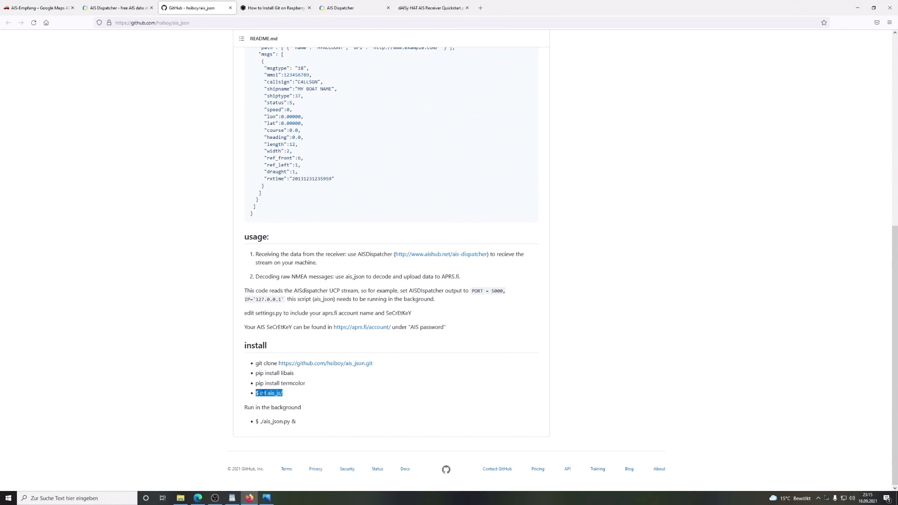
drag(299, 424, 256, 423)
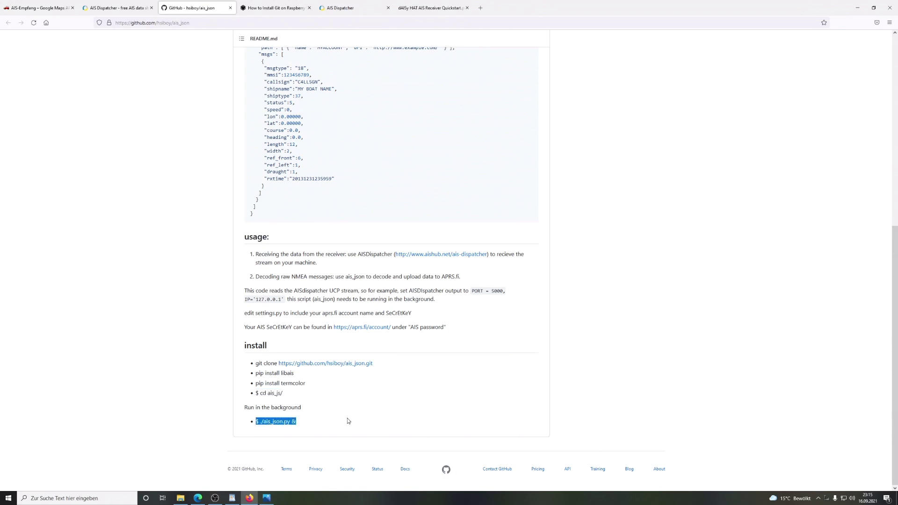
Open settings.py in the ais_json repository's file list and examine its URL and NAME entries.
scroll(347, 421, up, 3)
scroll(346, 418, up, 2)
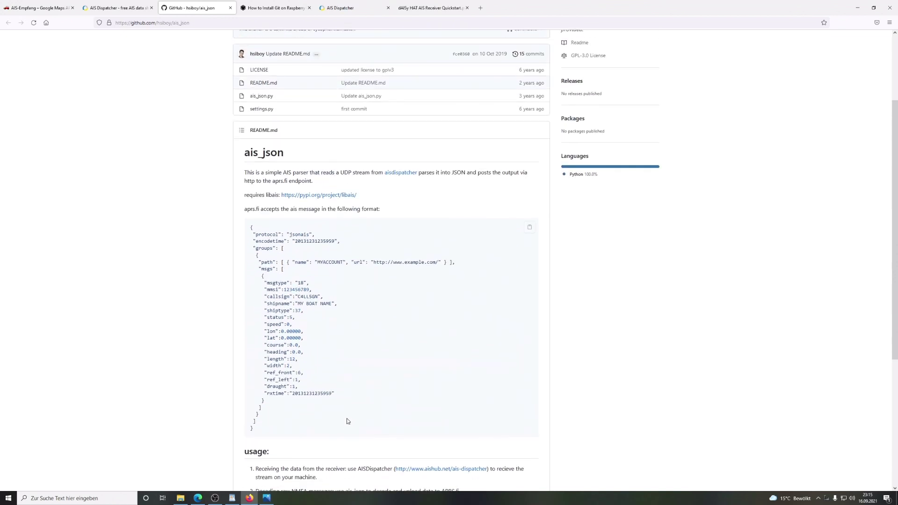
scroll(342, 427, down, 1)
scroll(335, 433, up, 3)
scroll(361, 357, down, 4)
scroll(359, 358, up, 5)
scroll(359, 357, up, 2)
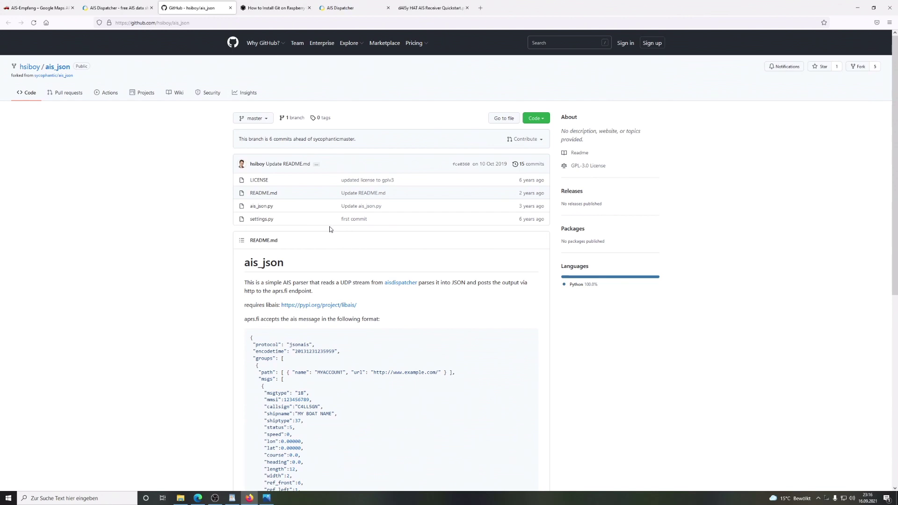
click(262, 220)
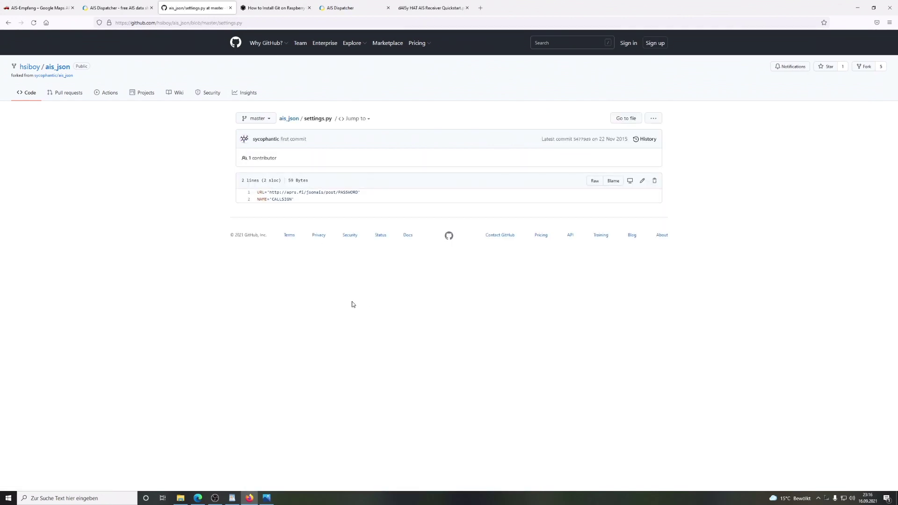
click(8, 23)
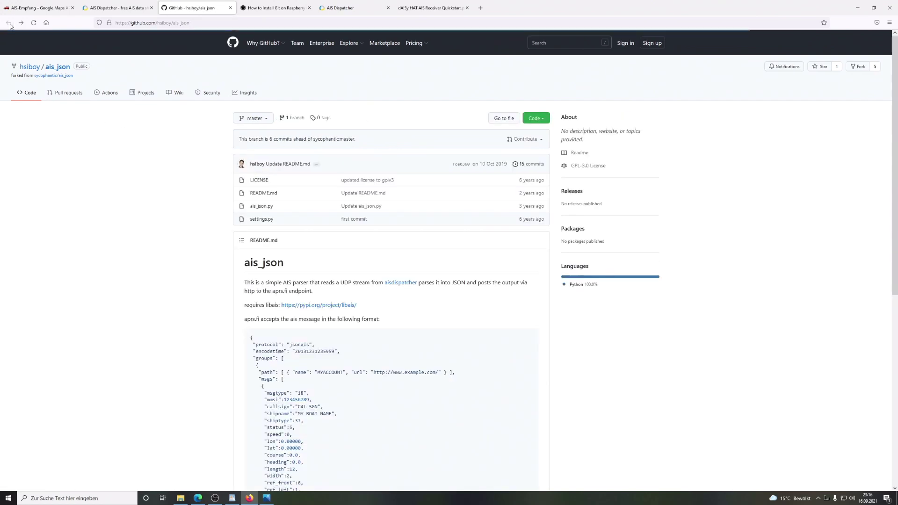
click(258, 220)
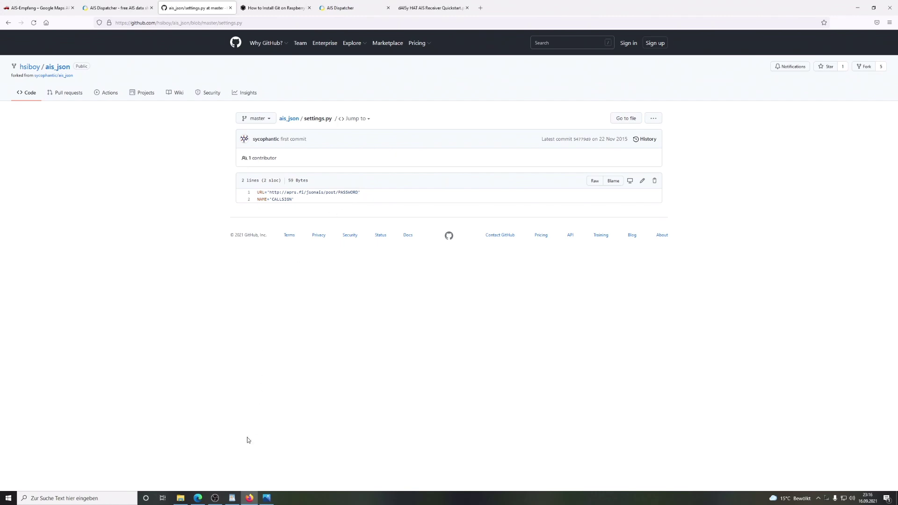
Check the AIS password entry in the aprs.fi account screenshot and review the ais_json README's install section again.
click(265, 500)
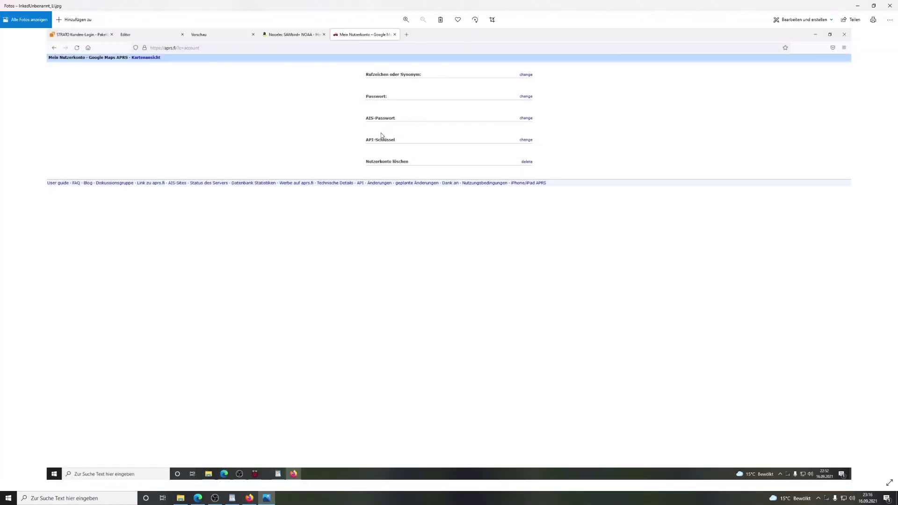
click(858, 6)
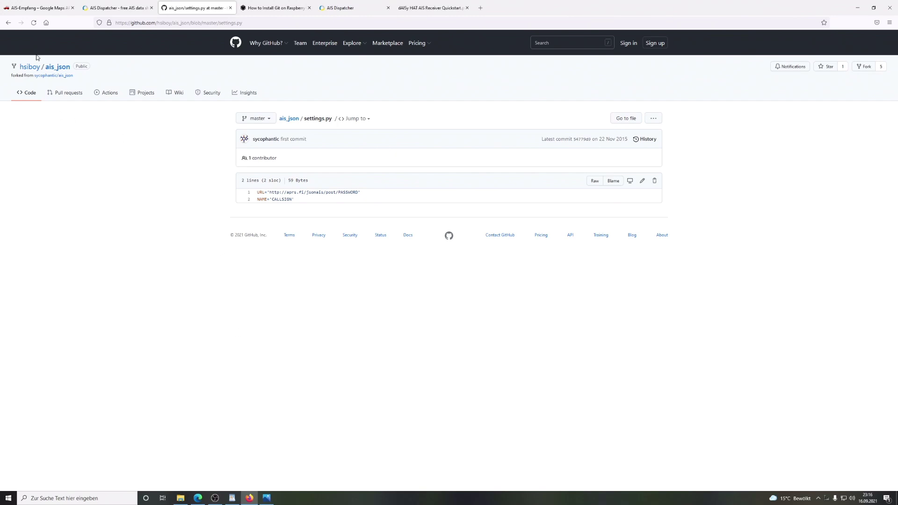
click(9, 25)
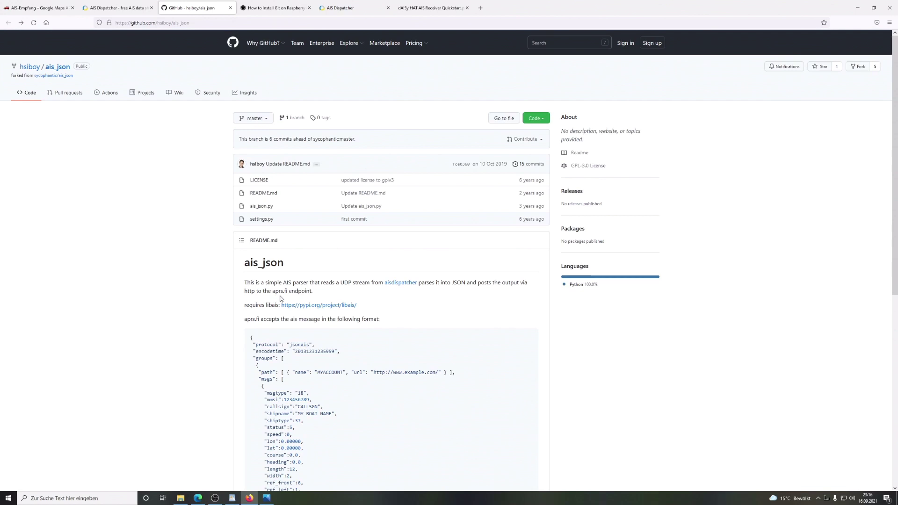
scroll(281, 298, down, 10)
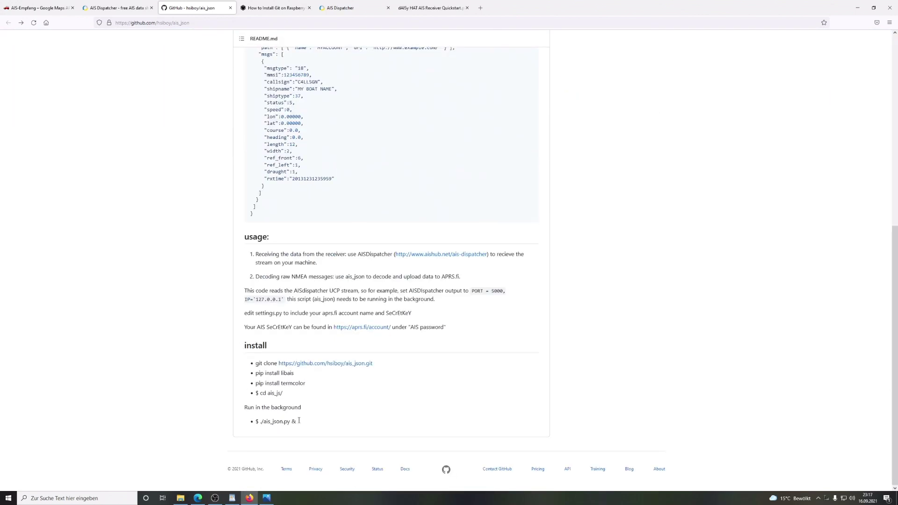
scroll(271, 432, up, 3)
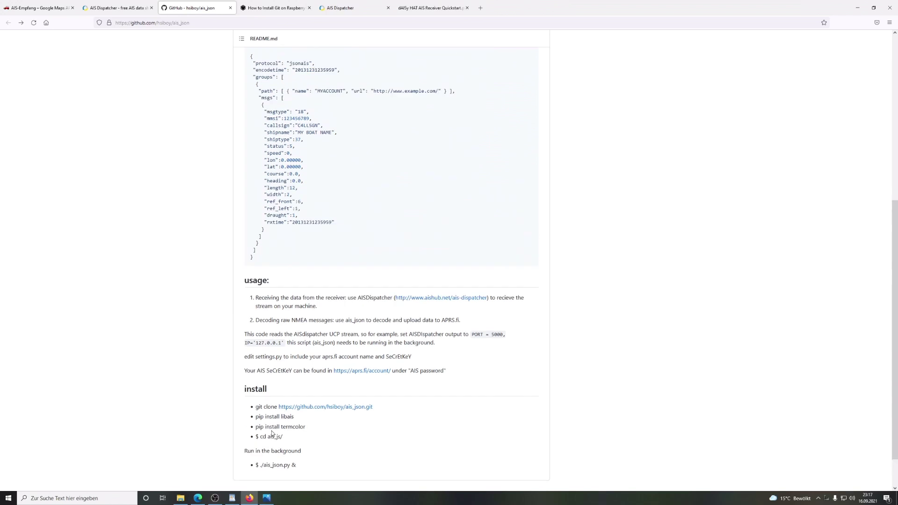
scroll(271, 431, up, 4)
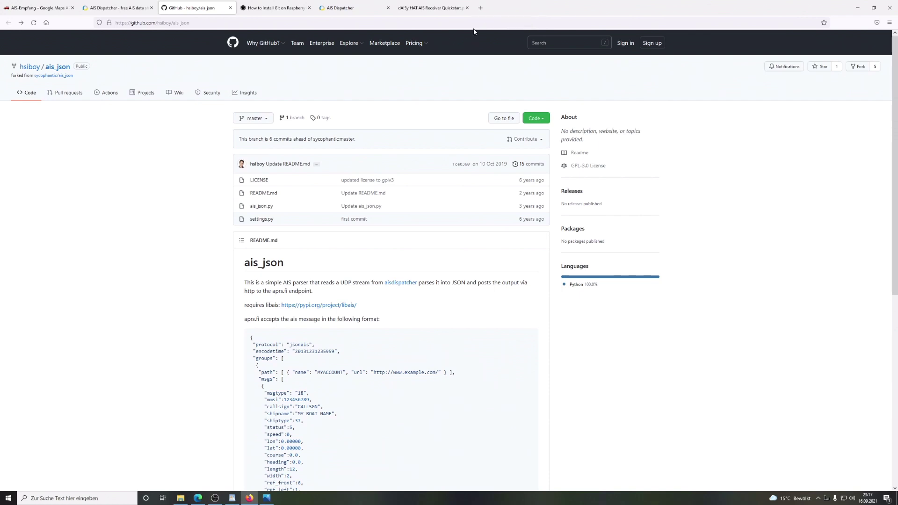
Open aprs.fi in a new browser tab.
click(481, 9)
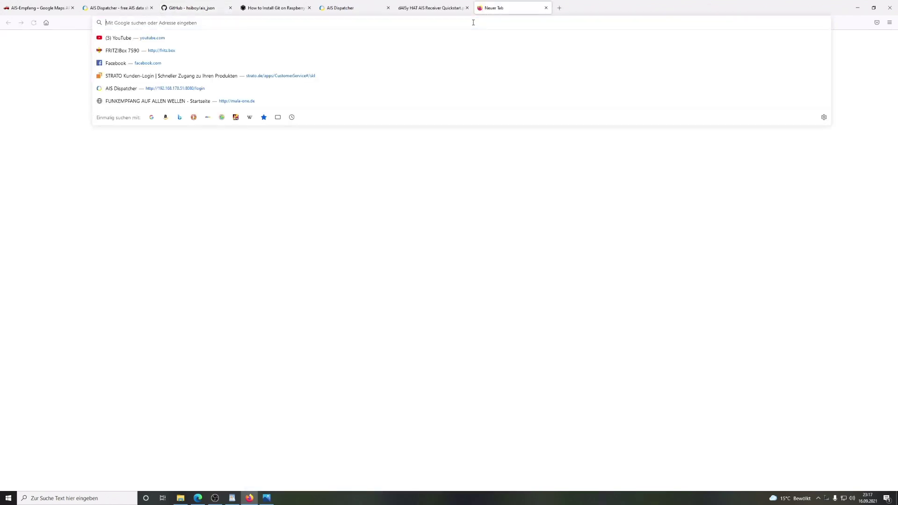
text(aprs.fi/)
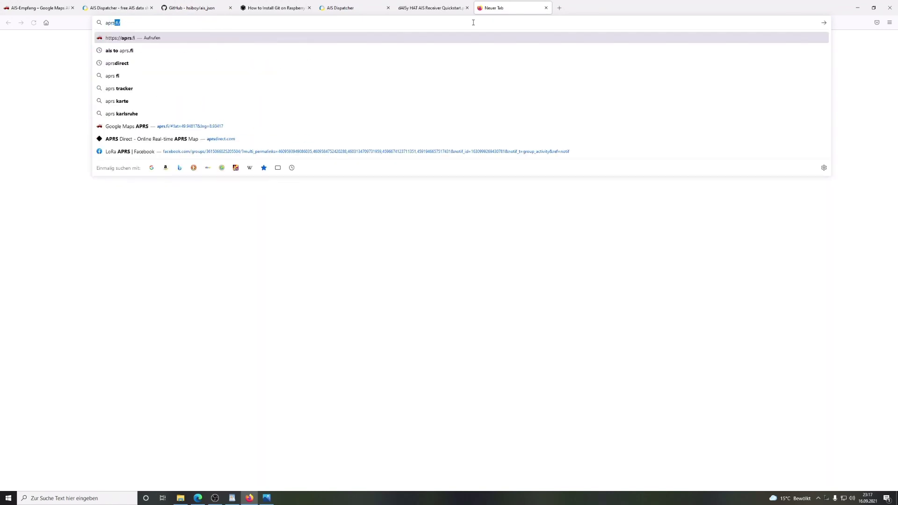
key(Return)
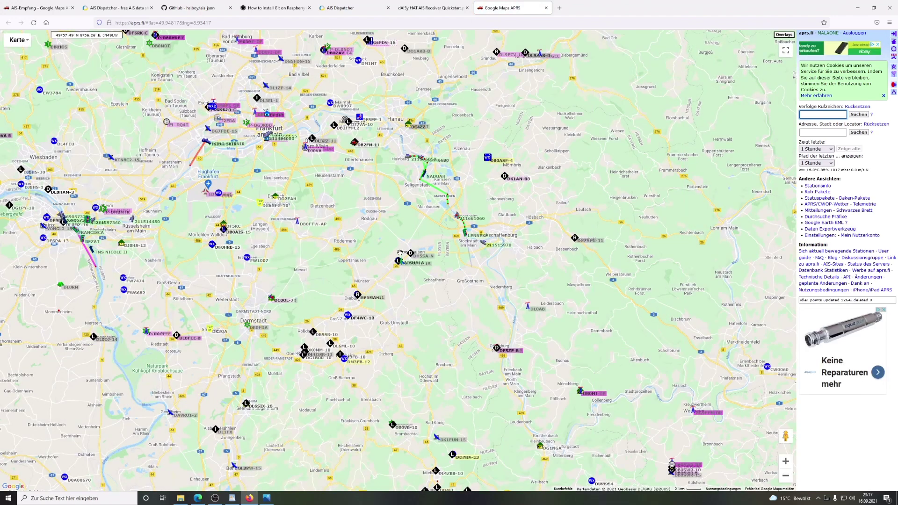
Locate the AISMALA receiver station on the aprs.fi map at close range.
scroll(400, 252, up, 2)
scroll(400, 253, up, 4)
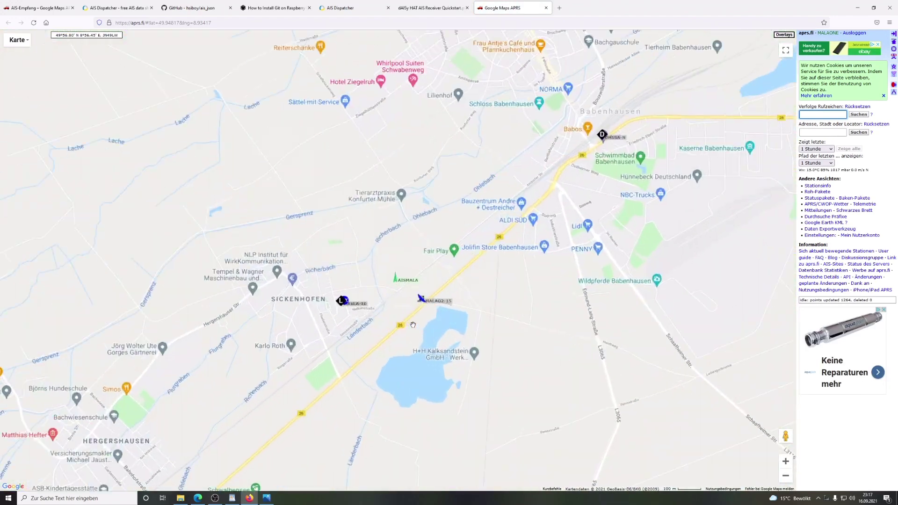
scroll(410, 321, up, 3)
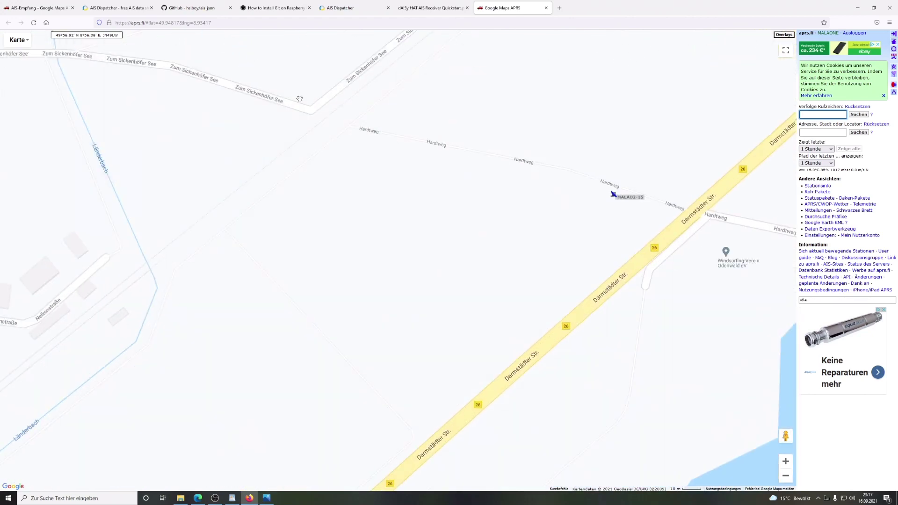
drag(294, 101, 339, 319)
scroll(364, 276, up, 1)
drag(365, 277, 355, 211)
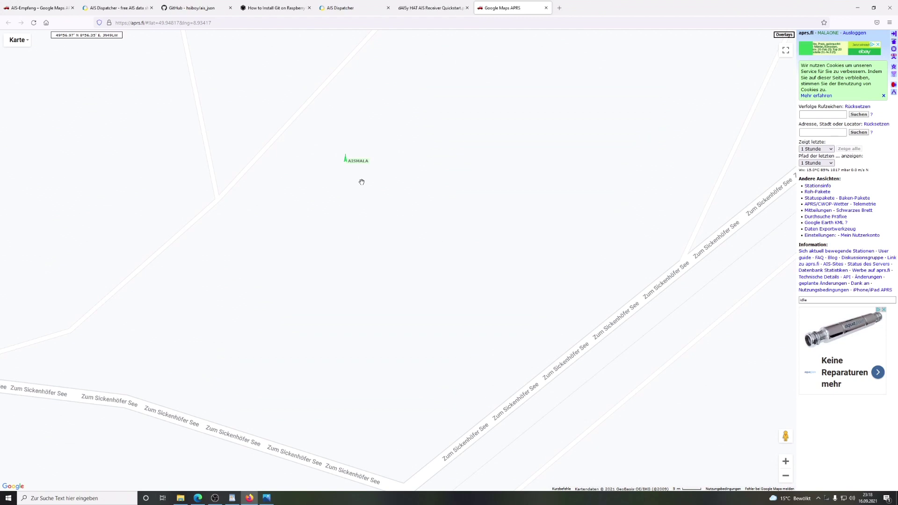
drag(337, 201, 395, 270)
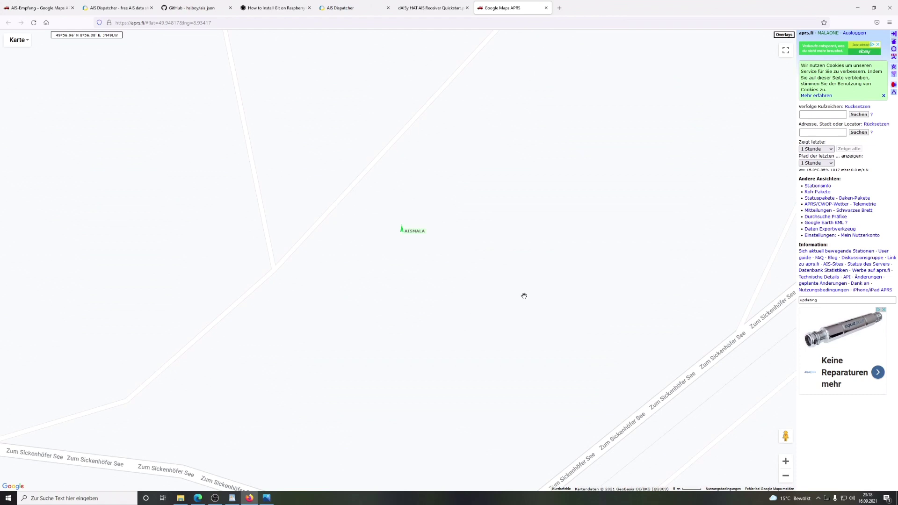
Bring up the map options for saving the own position or adding a marker near the AISMALA station.
right_click(545, 195)
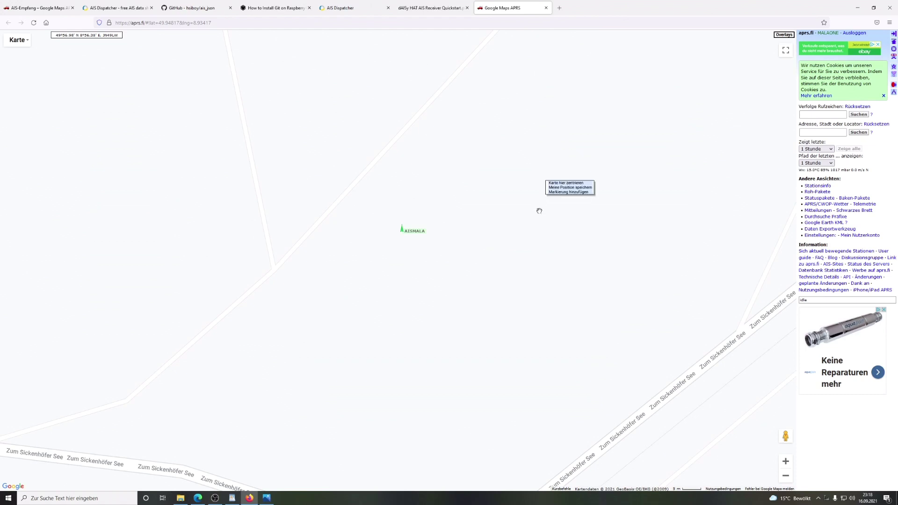
right_click(499, 244)
scroll(499, 246, down, 1)
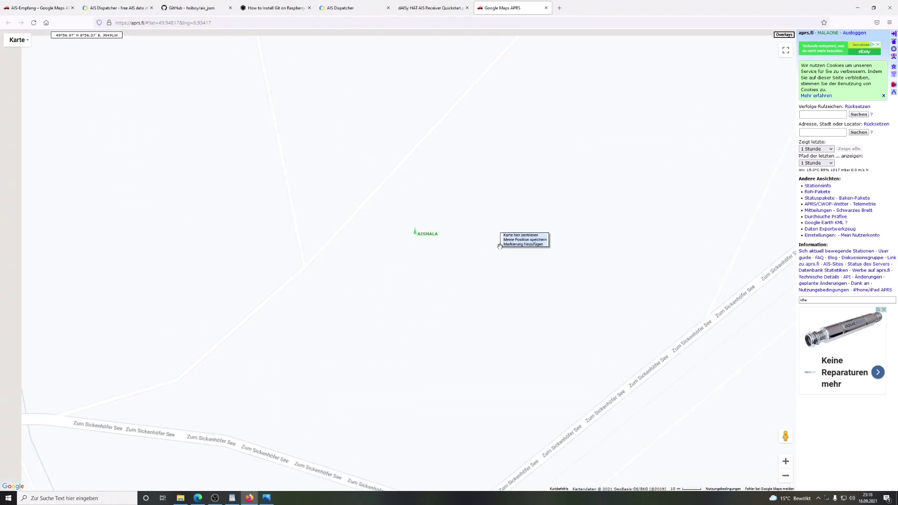
click(471, 267)
scroll(470, 268, up, 1)
right_click(471, 268)
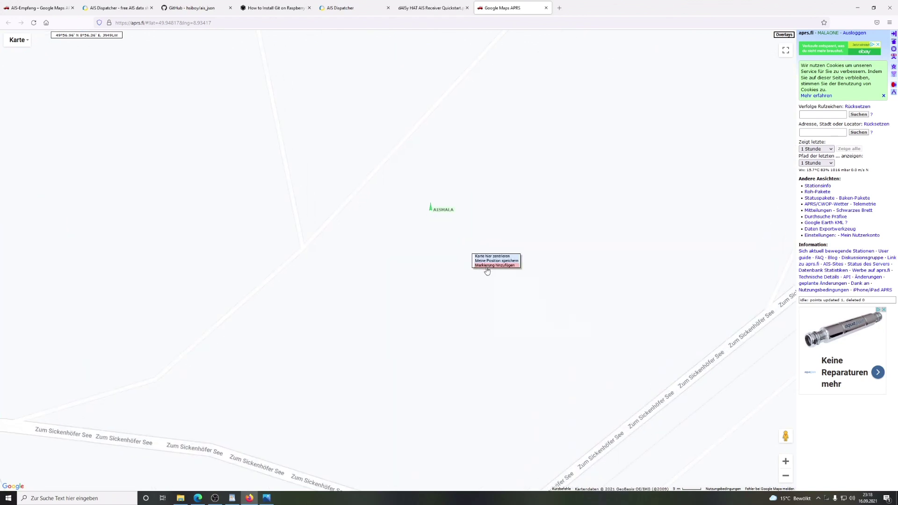
click(488, 272)
right_click(490, 266)
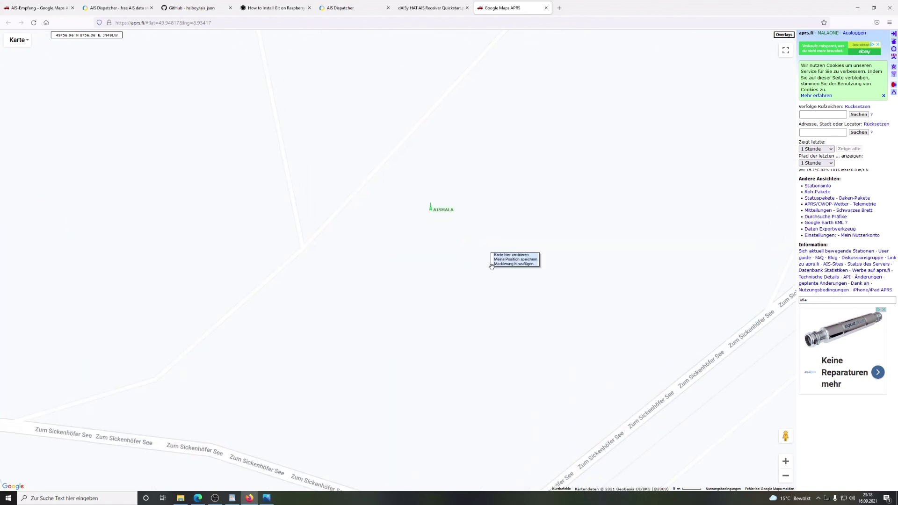